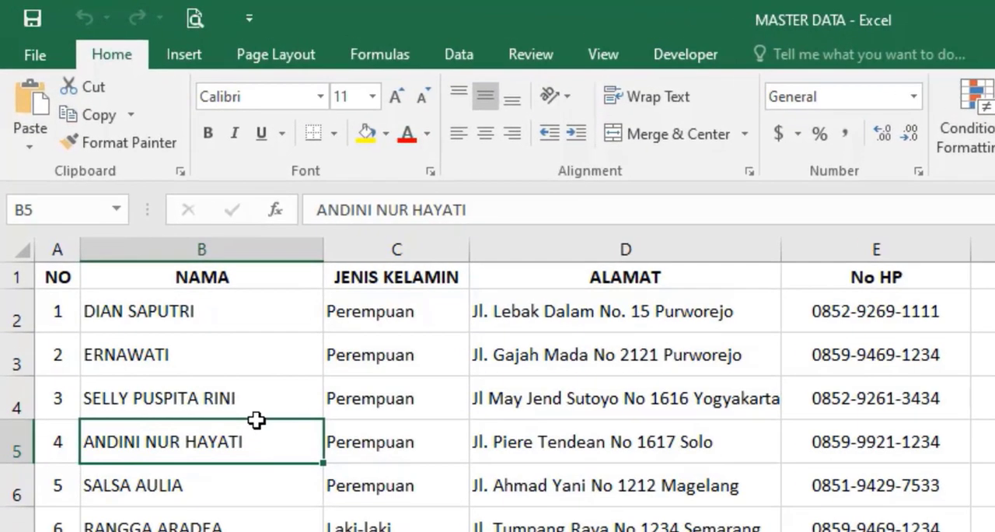
Step: Examine the column headers of the employee data table in the worksheet
{"action": "key", "text": "Up"}
{"action": "key", "text": "Up"}
{"action": "key", "text": "Up"}
{"action": "key", "text": "Up"}
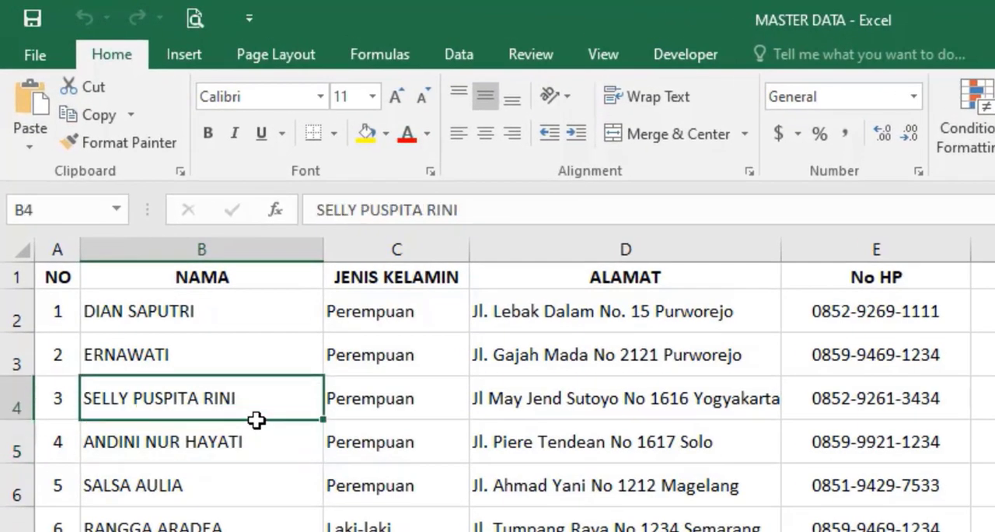
{"action": "key", "text": "Right"}
{"action": "key", "text": "Right"}
{"action": "key", "text": "Right"}
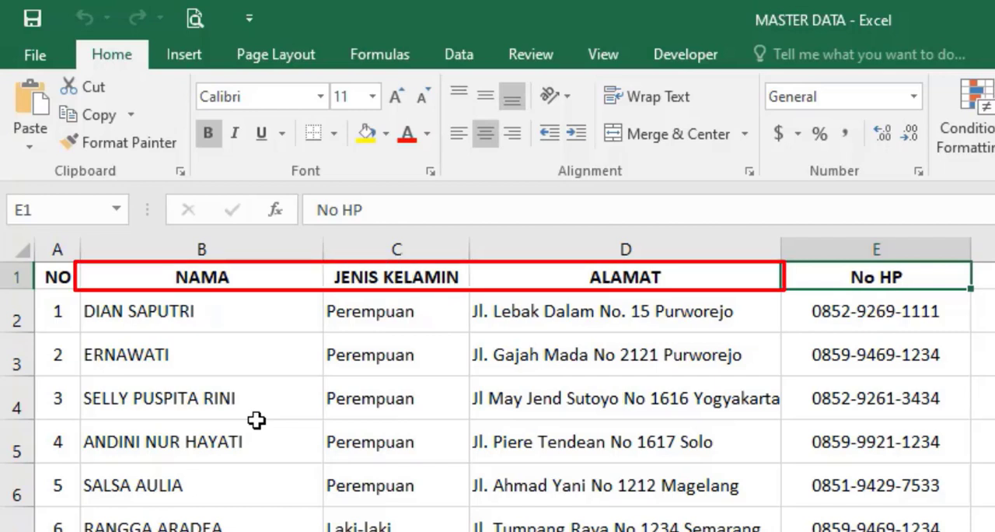
{"action": "left_click", "coordinate": [241, 278]}
{"action": "key", "text": "Right"}
{"action": "key", "text": "Right"}
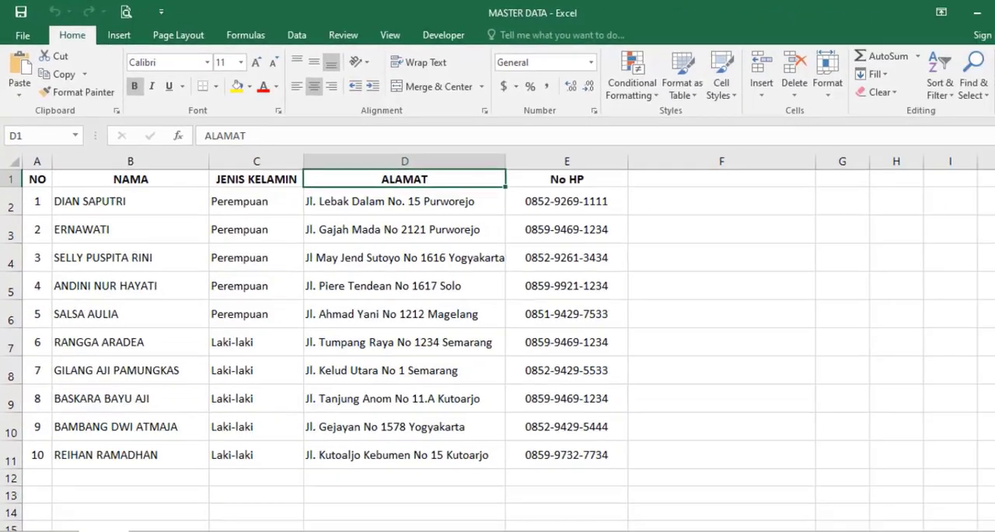
Step: Switch to the letter and connect the Sheet1$ table of the MASTER DATA workbook as an existing recipient list
{"action": "key", "text": "alt+Tab"}
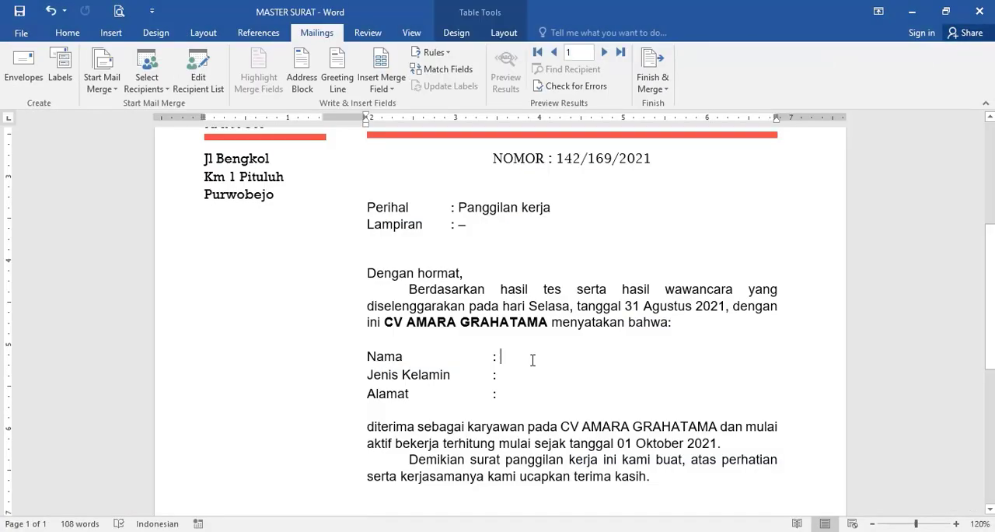
{"action": "left_click", "coordinate": [532, 372]}
{"action": "key", "text": "alt+Tab"}
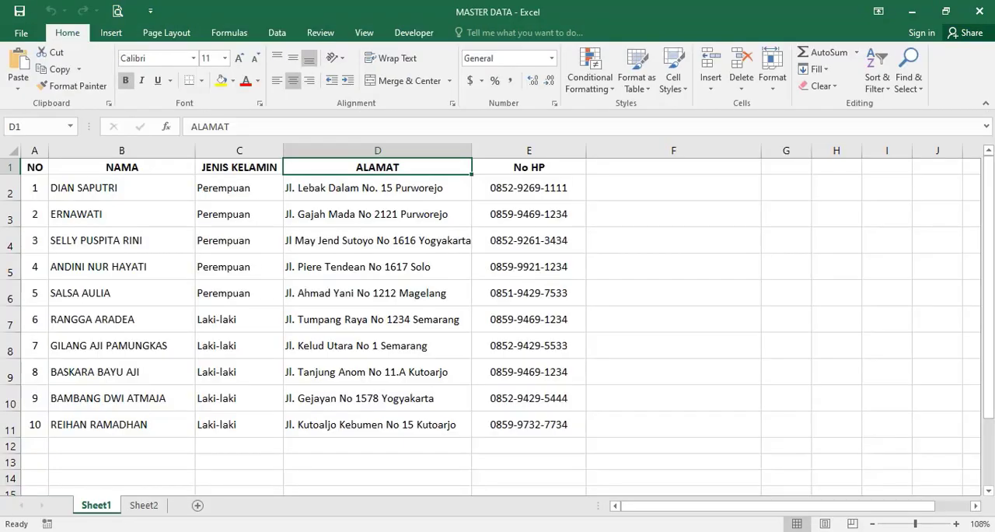
{"action": "key", "text": "alt+Tab"}
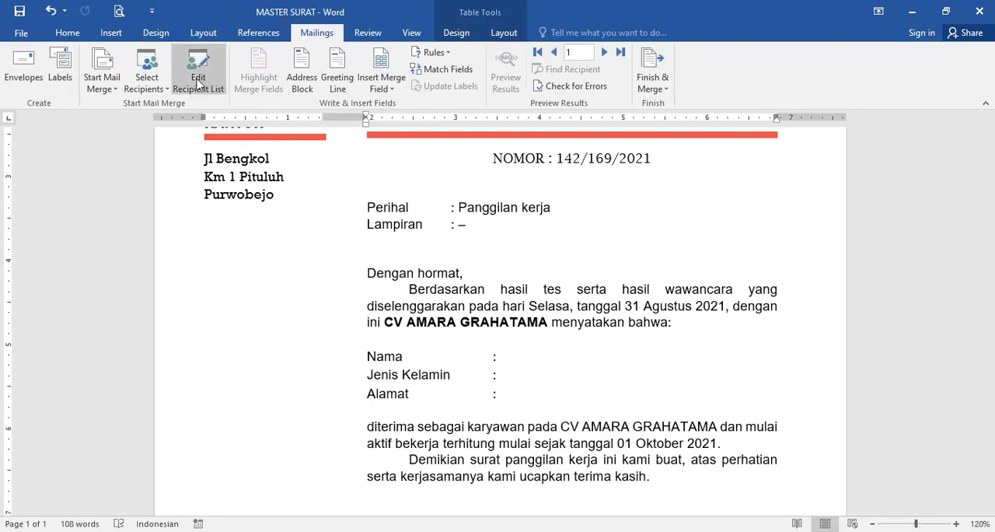
{"action": "left_click", "coordinate": [161, 91]}
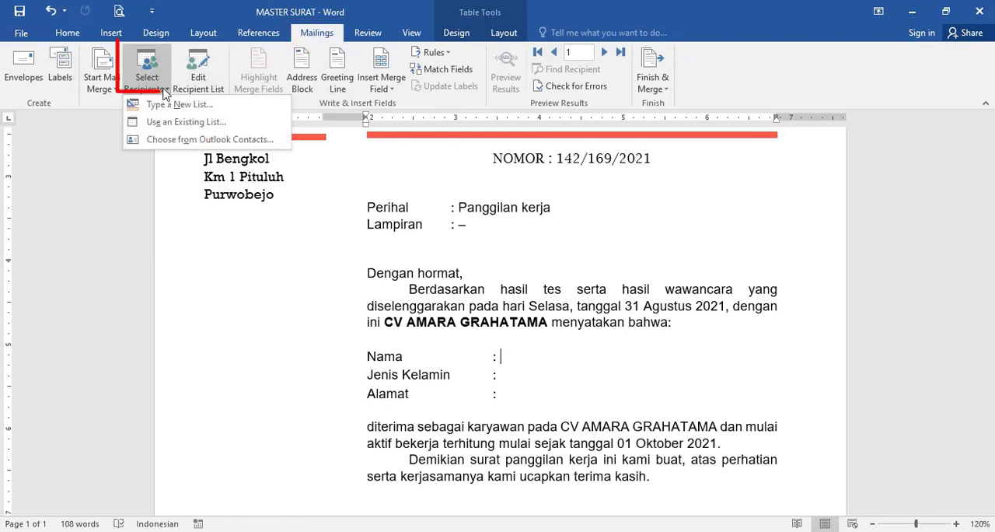
{"action": "left_click", "coordinate": [282, 125]}
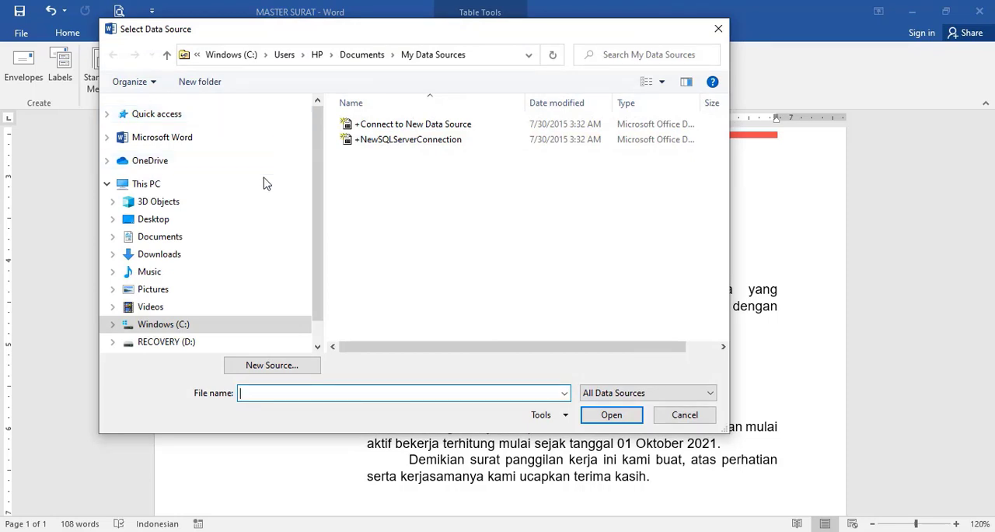
{"action": "left_click", "coordinate": [251, 243]}
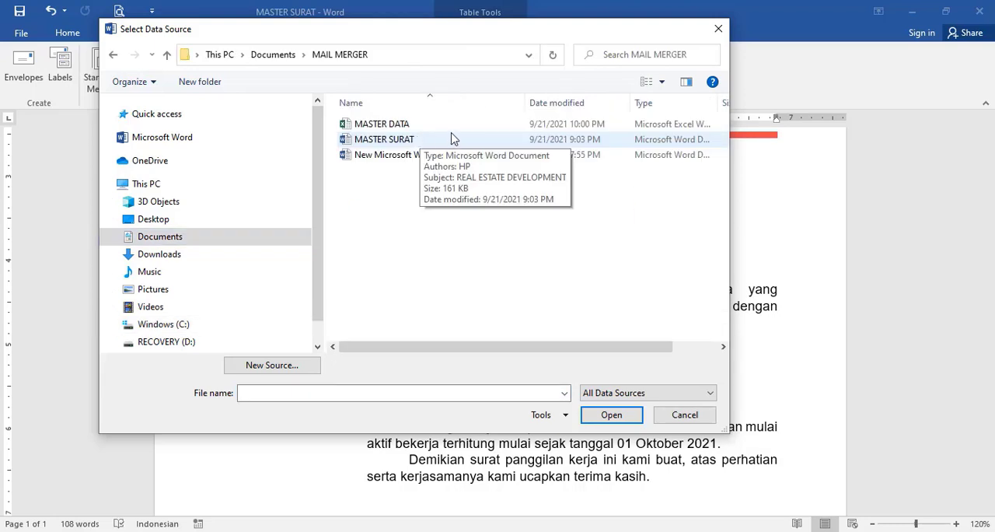
{"action": "left_click", "coordinate": [458, 131]}
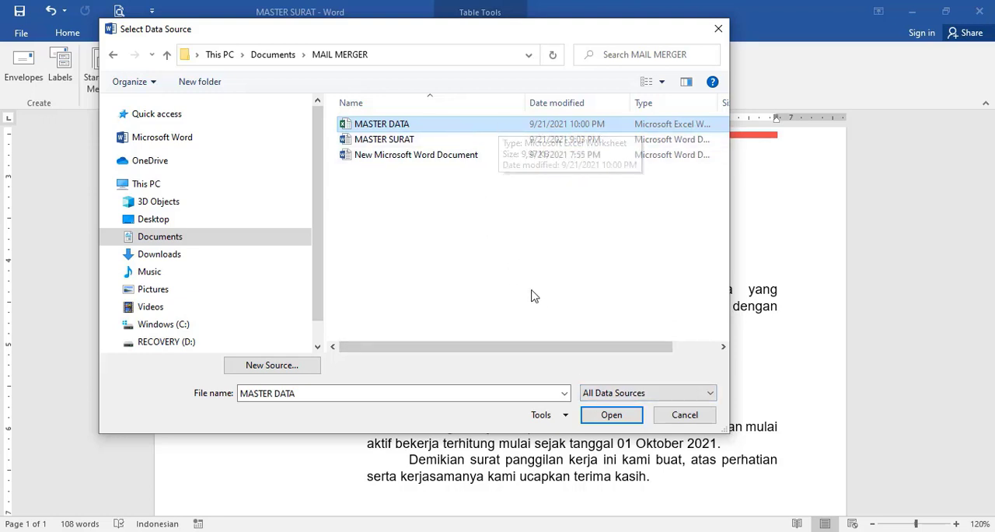
{"action": "left_click", "coordinate": [611, 420]}
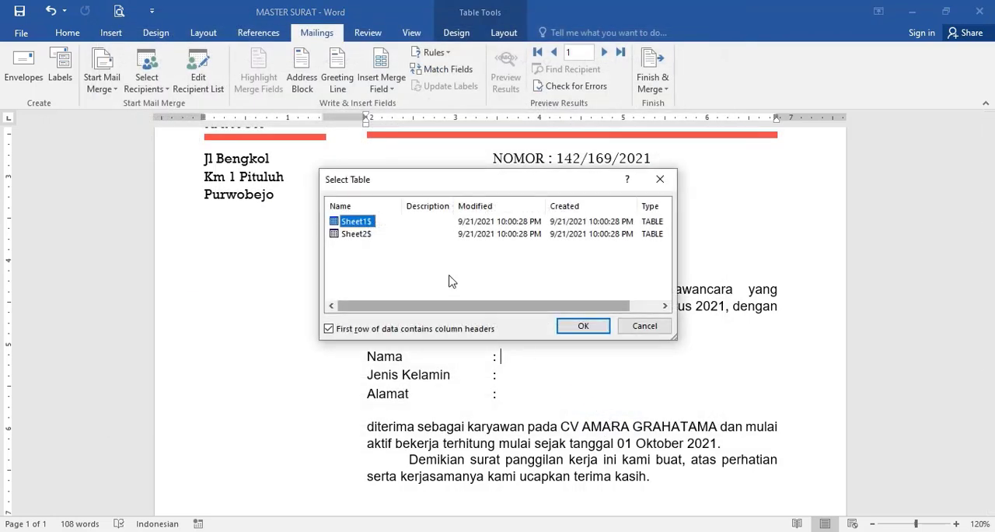
{"action": "left_click", "coordinate": [366, 234]}
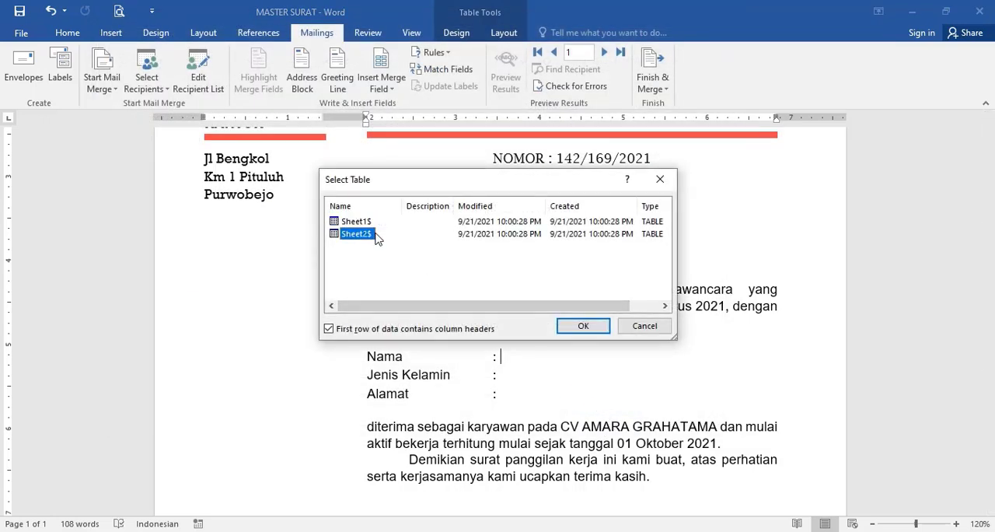
{"action": "left_click", "coordinate": [363, 221]}
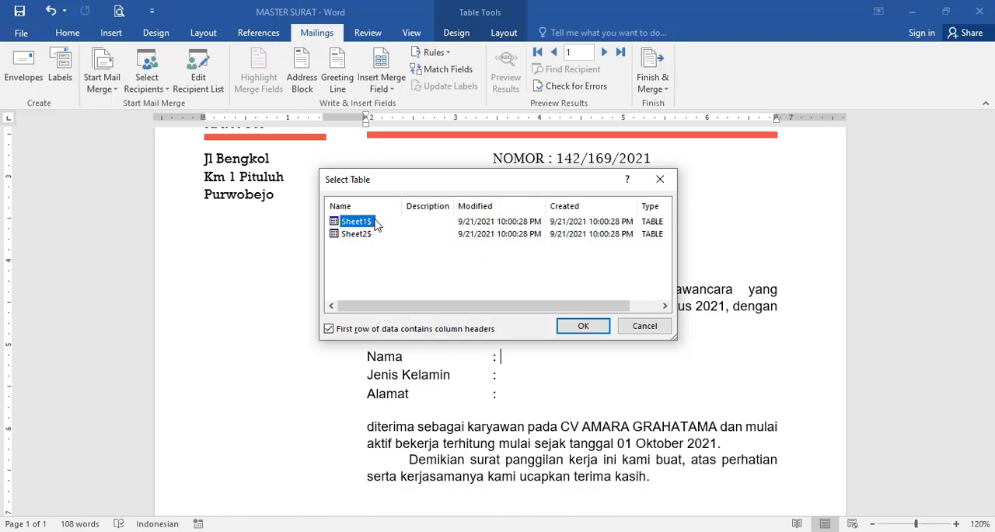
{"action": "left_click", "coordinate": [581, 328]}
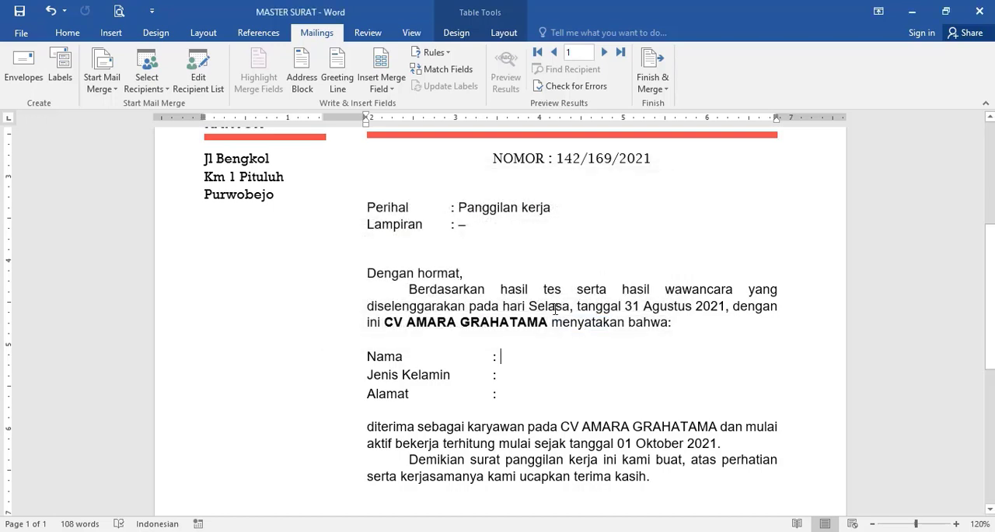
Step: Insert the NAMA and JENIS_KELAMIN merge fields after the Nama and Jenis Kelamin labels
{"action": "left_click", "coordinate": [398, 90]}
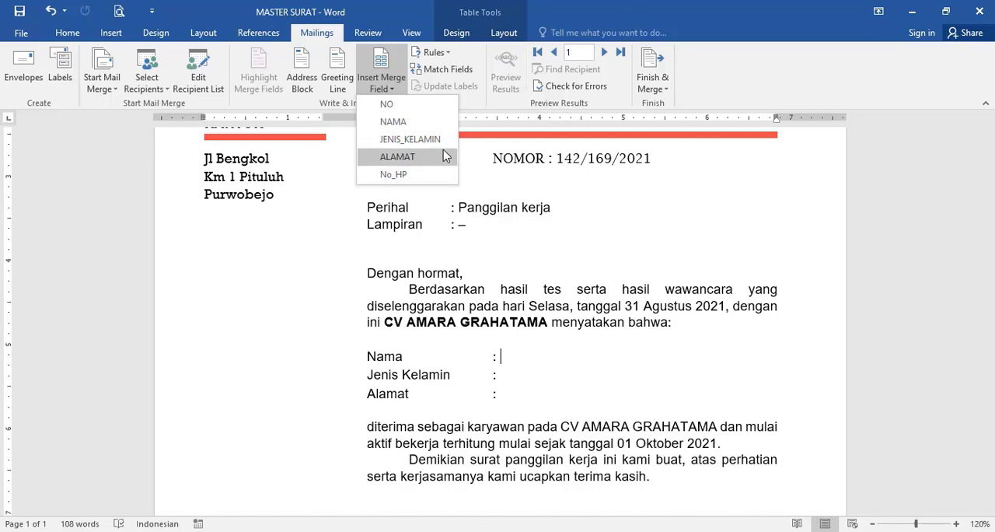
{"action": "left_click", "coordinate": [444, 126]}
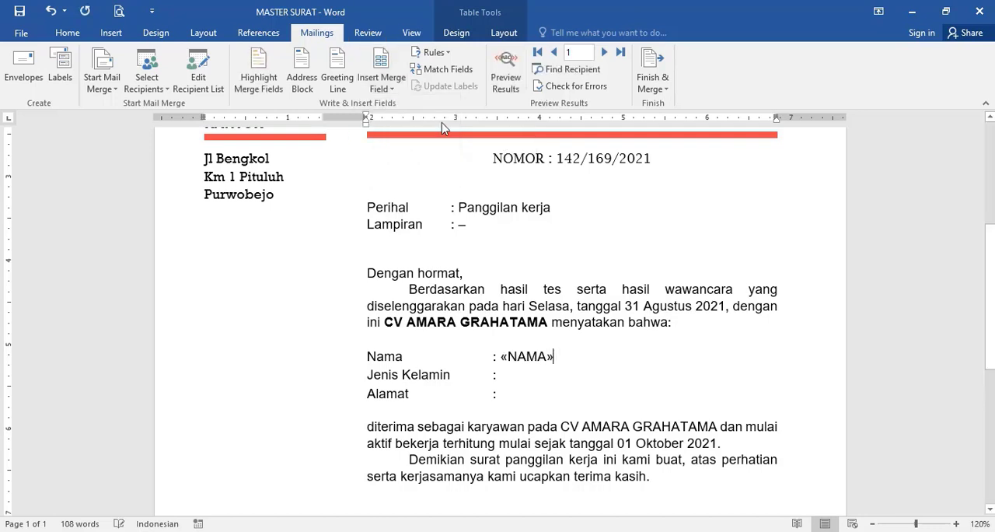
{"action": "left_click", "coordinate": [553, 366]}
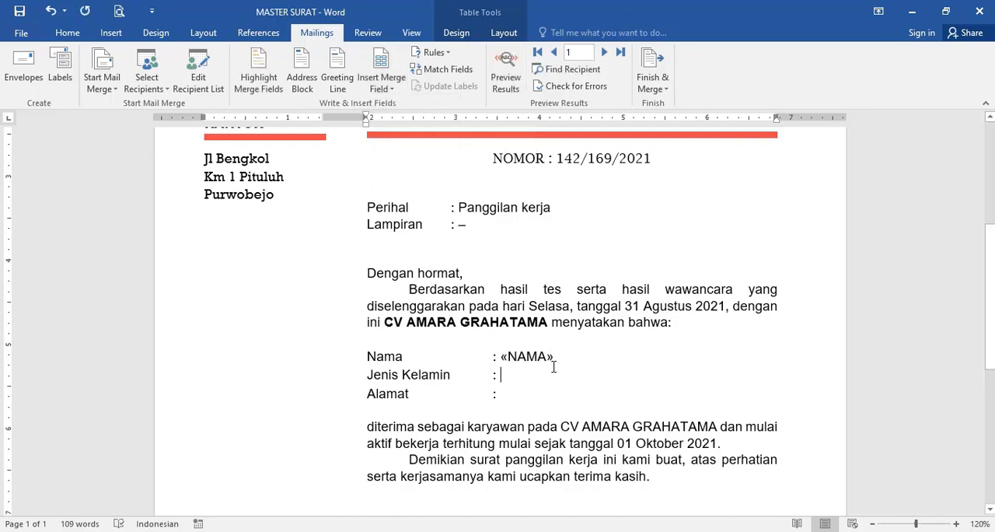
{"action": "left_click", "coordinate": [379, 87]}
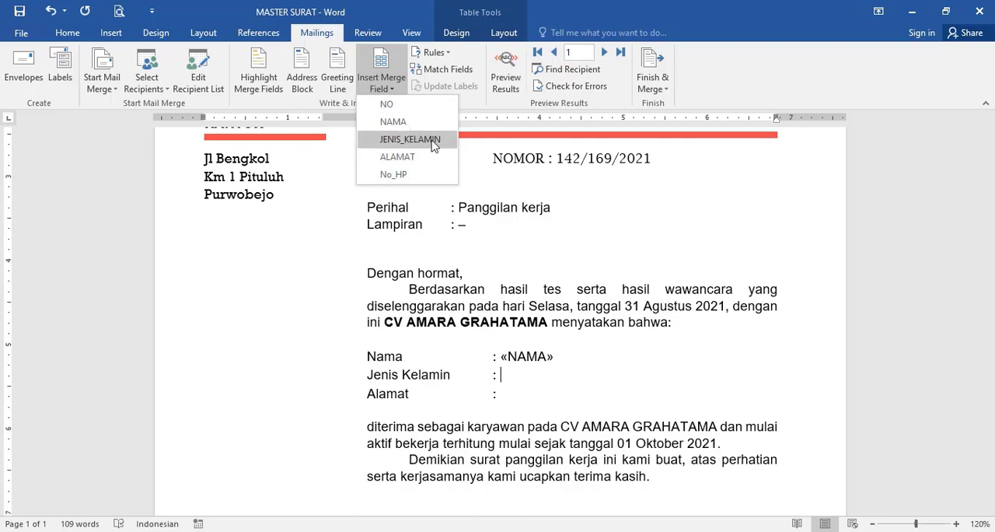
{"action": "left_click", "coordinate": [433, 147]}
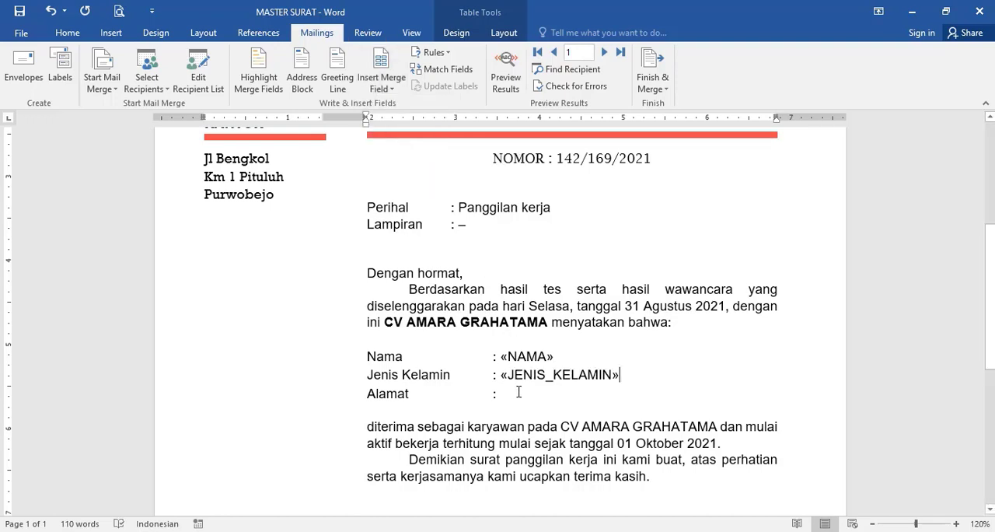
Step: Insert the ALAMAT merge field after the Alamat label and preview the merged results
{"action": "left_click", "coordinate": [383, 85]}
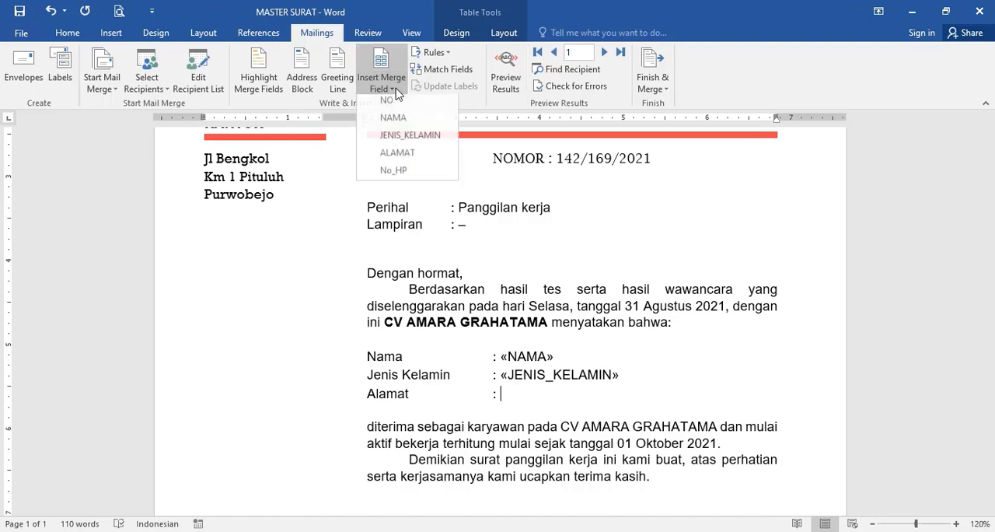
{"action": "left_click", "coordinate": [412, 160]}
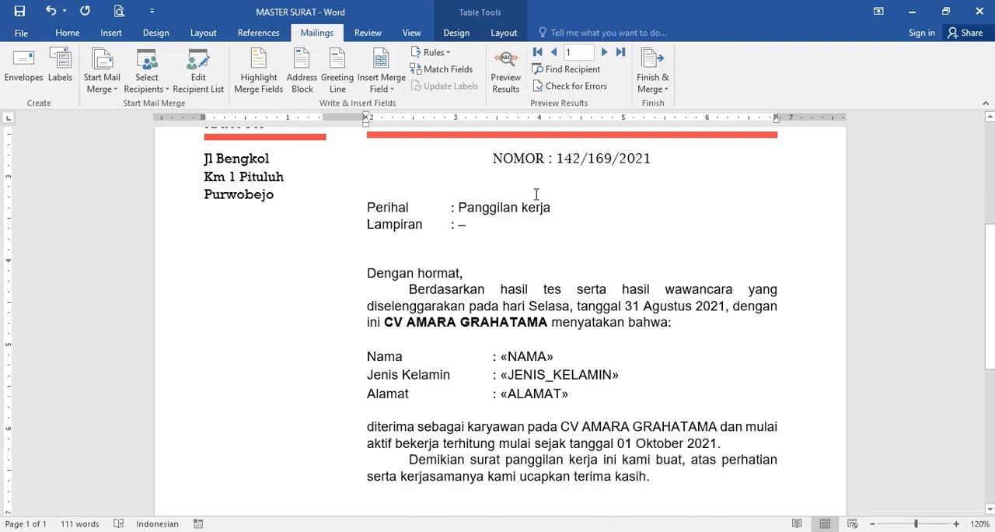
{"action": "left_click", "coordinate": [520, 86]}
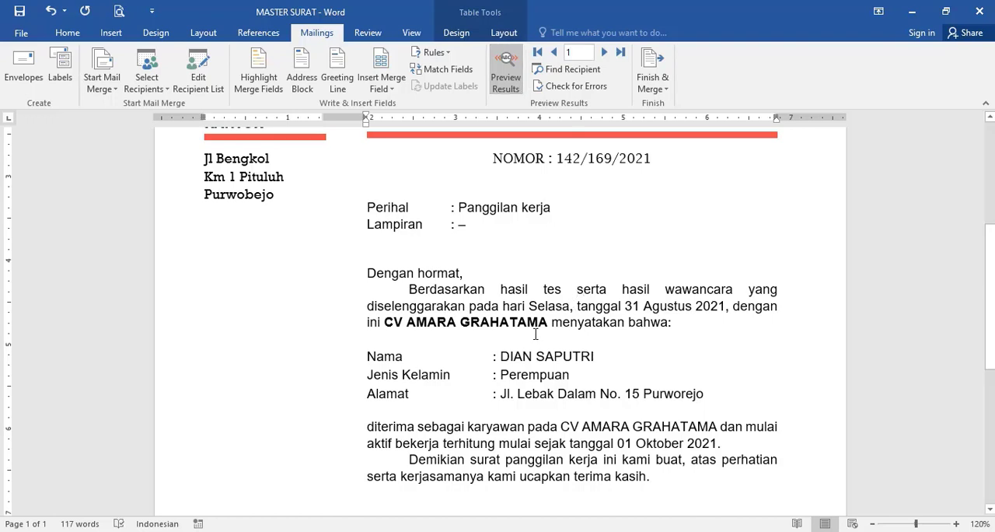
Step: Bold the merged name, gender and address values in the letter
{"action": "left_click", "coordinate": [502, 357]}
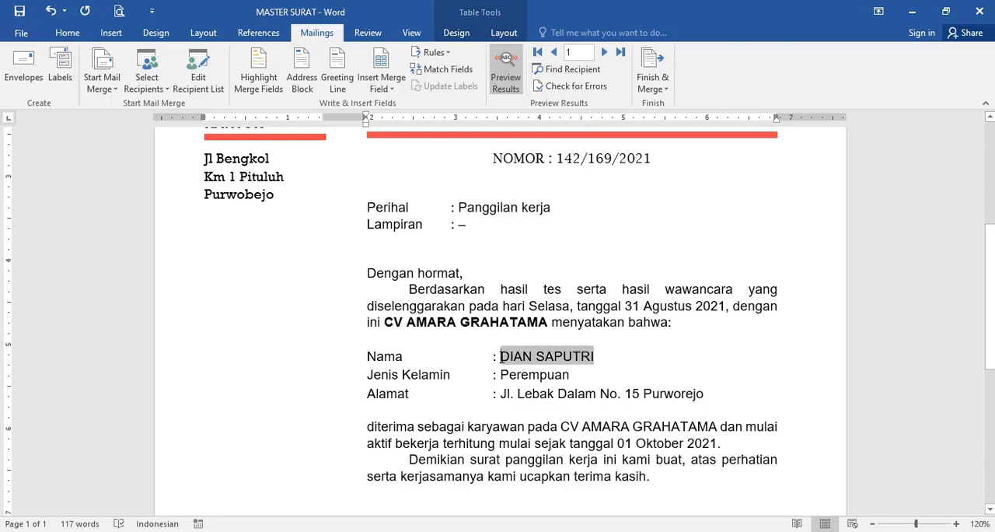
{"action": "left_click", "coordinate": [601, 359], "text": "shift"}
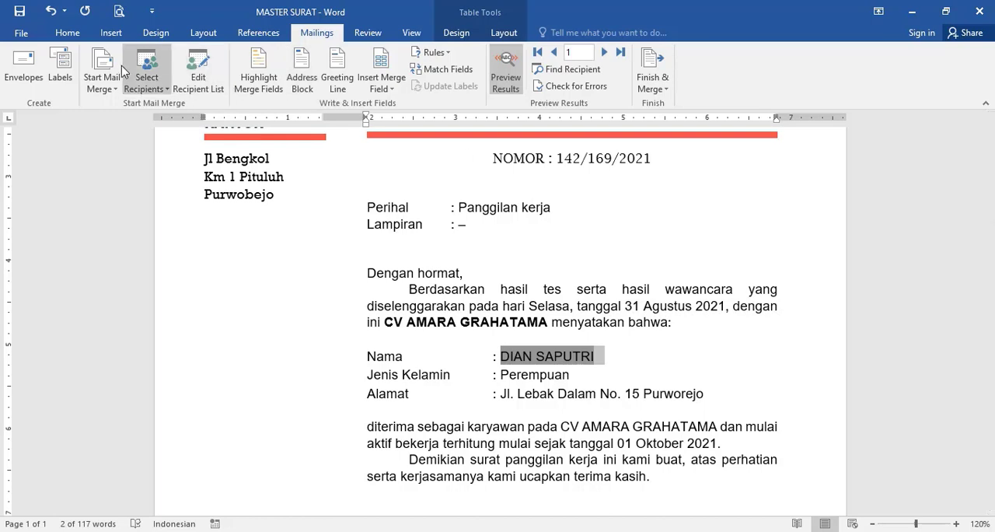
{"action": "left_click", "coordinate": [71, 35]}
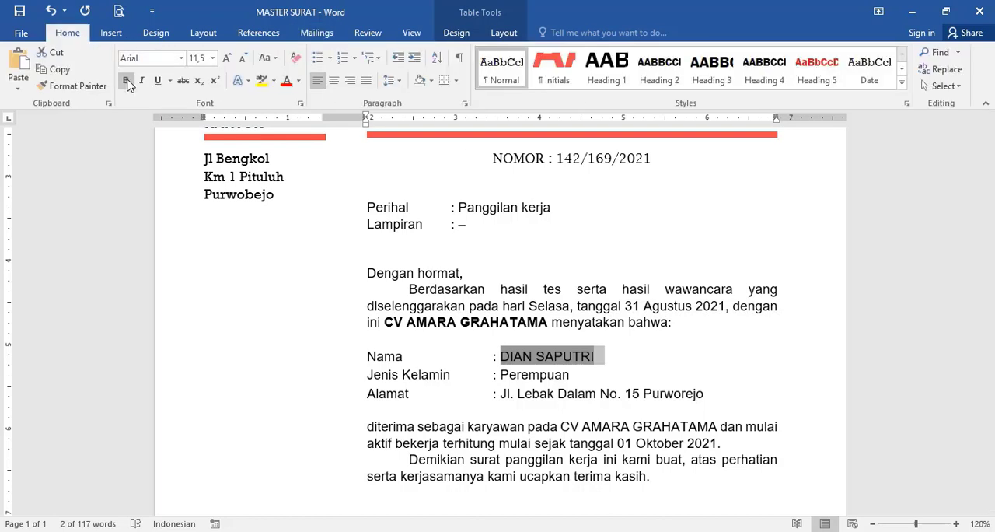
{"action": "left_click", "coordinate": [126, 81]}
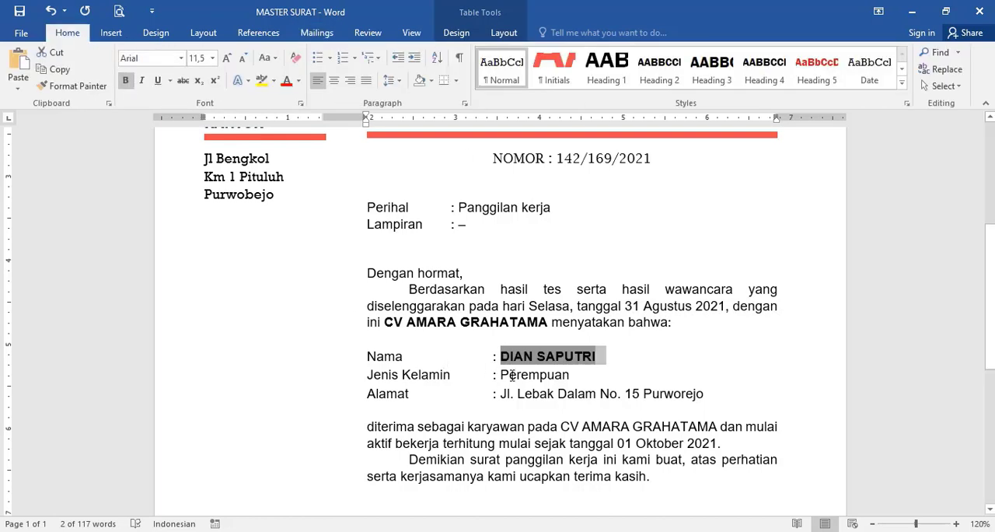
{"action": "left_click", "coordinate": [498, 375]}
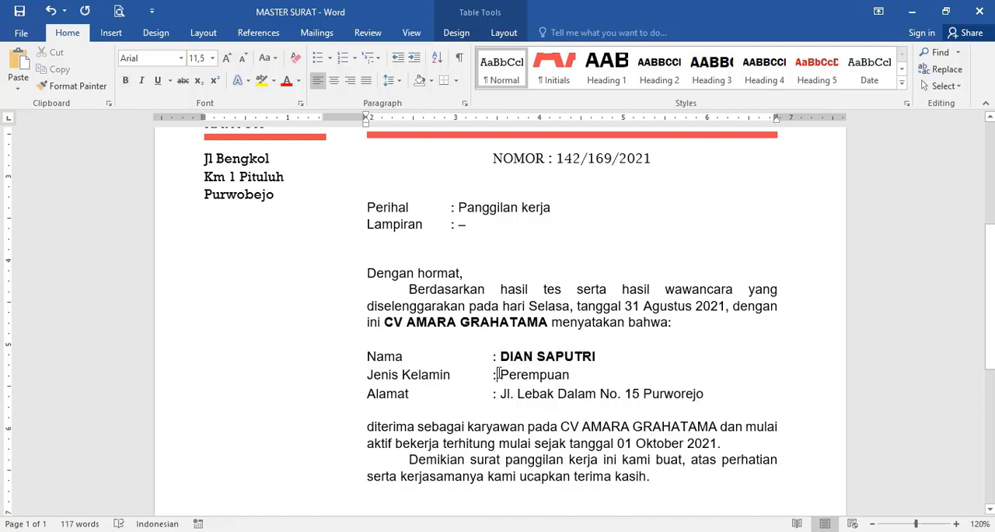
{"action": "triple_click", "coordinate": [584, 377]}
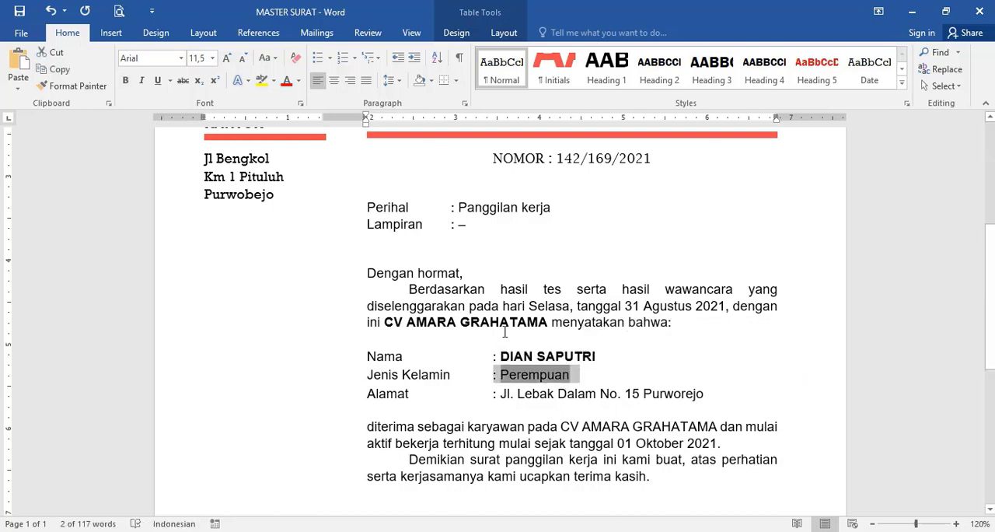
{"action": "left_click_drag", "start_coordinate": [502, 375], "coordinate": [580, 375]}
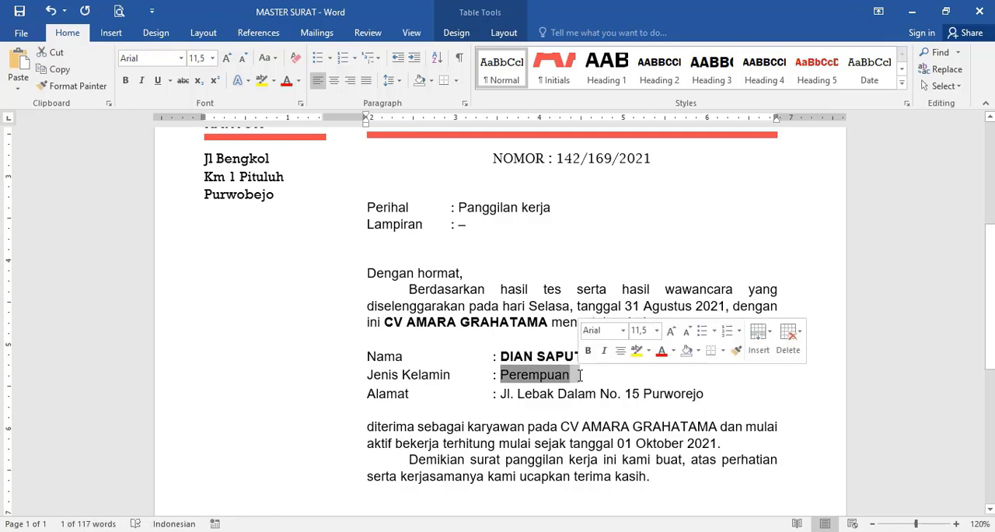
{"action": "left_click", "coordinate": [125, 80]}
{"action": "left_click_drag", "start_coordinate": [503, 396], "coordinate": [704, 395]}
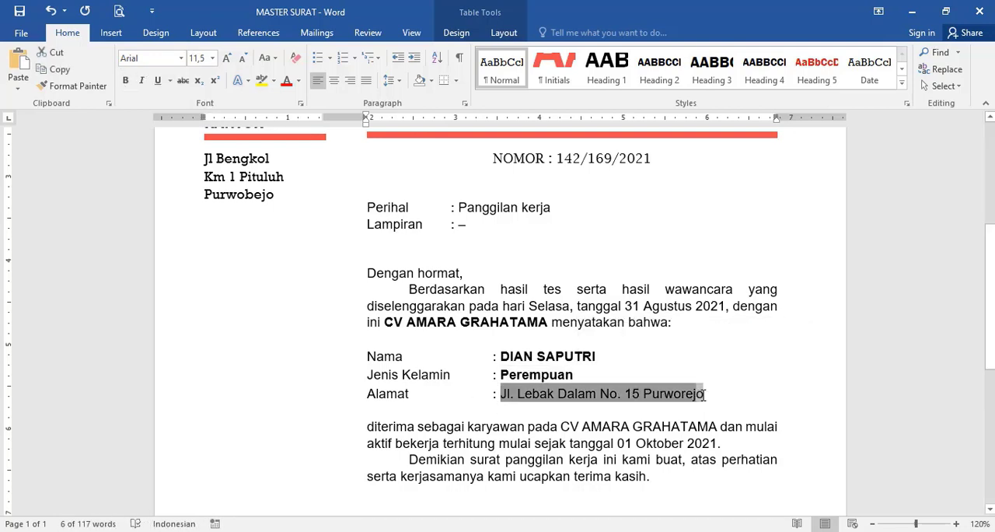
{"action": "left_click", "coordinate": [125, 80]}
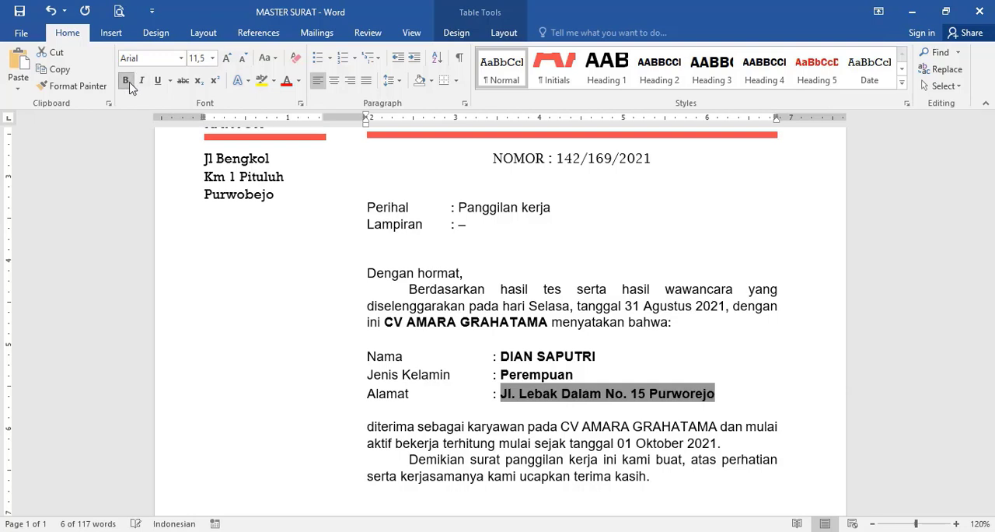
Step: Step through the following recipient records in the merge preview
{"action": "left_click", "coordinate": [578, 294]}
{"action": "left_click", "coordinate": [316, 32]}
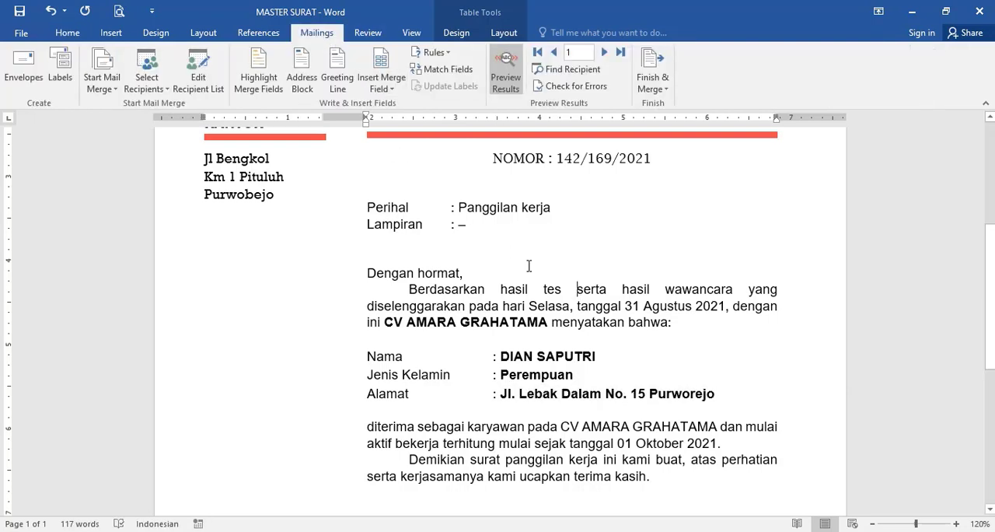
{"action": "left_click", "coordinate": [606, 52]}
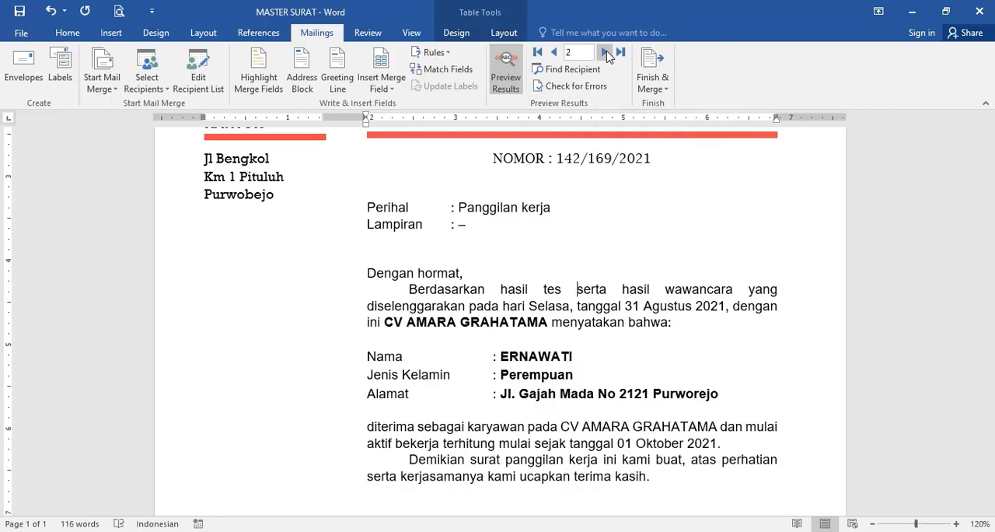
{"action": "left_click", "coordinate": [606, 52]}
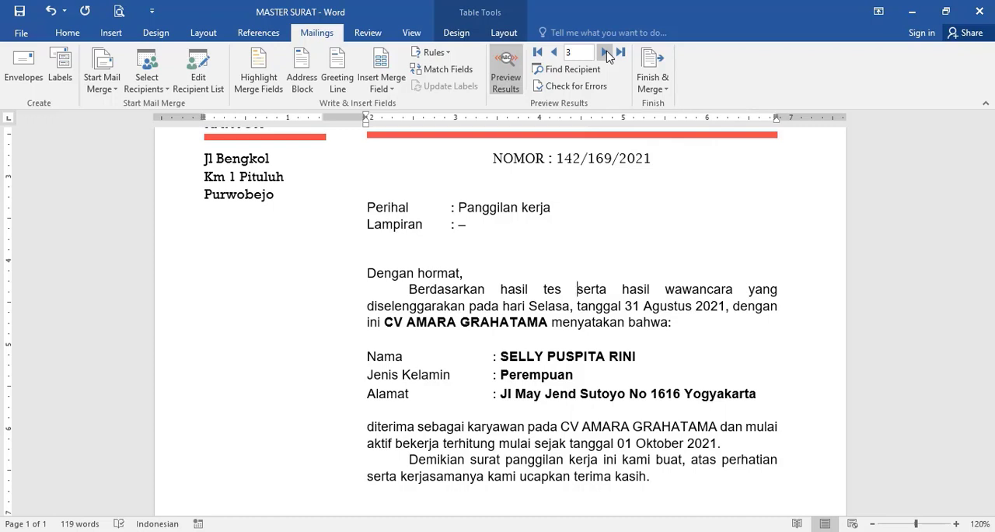
{"action": "left_click", "coordinate": [606, 52]}
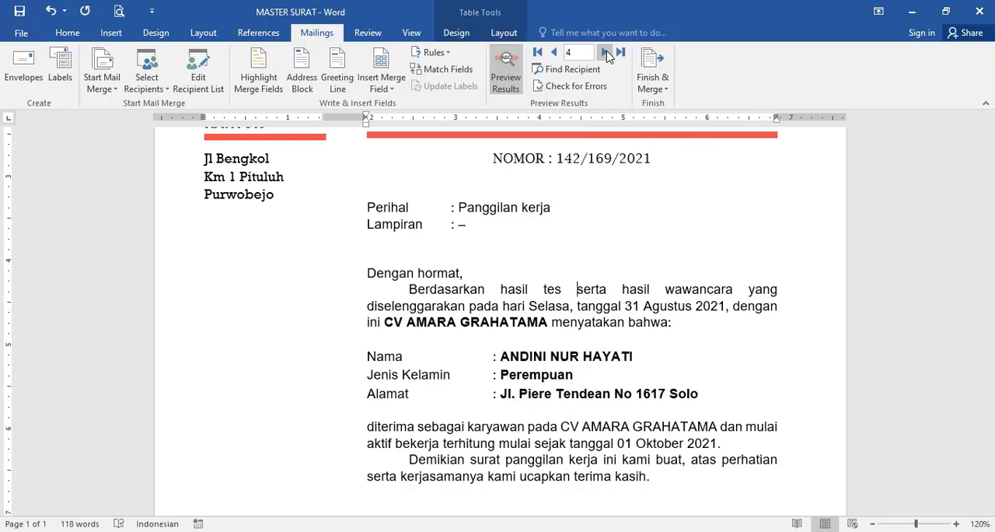
Step: Advance the merge preview through the records up to record 10, then go back one to record 9
{"action": "left_click", "coordinate": [605, 52]}
{"action": "left_click", "coordinate": [606, 52]}
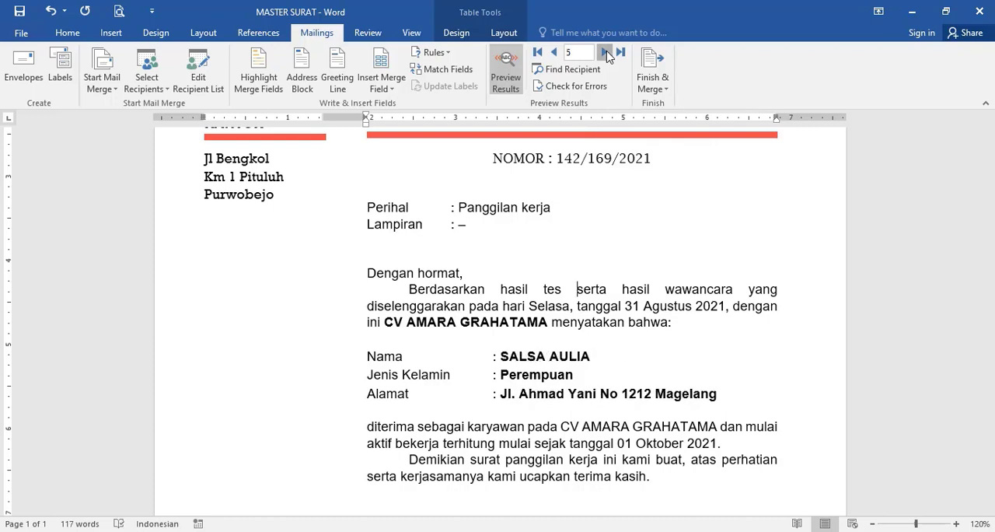
{"action": "left_click", "coordinate": [606, 52]}
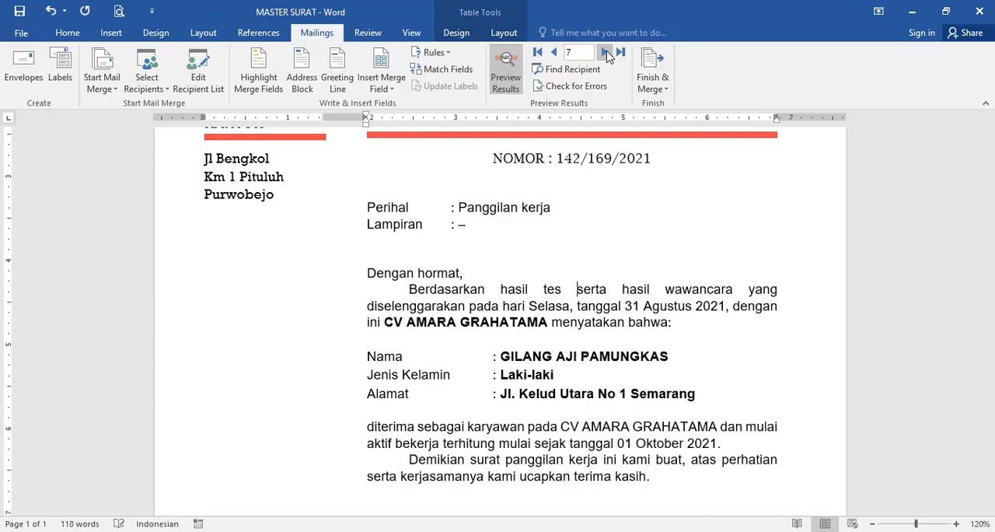
{"action": "left_click", "coordinate": [606, 52]}
{"action": "left_click", "coordinate": [606, 52]}
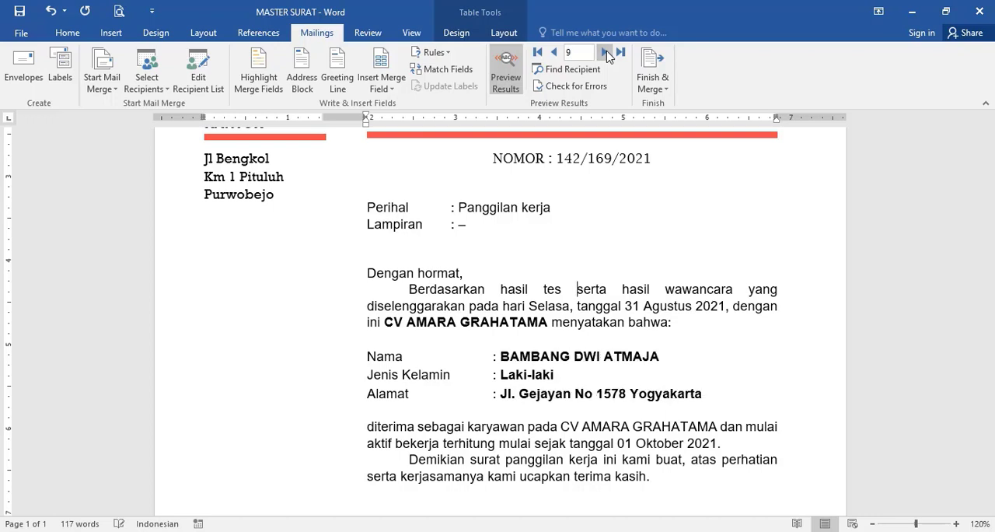
{"action": "left_click", "coordinate": [606, 52]}
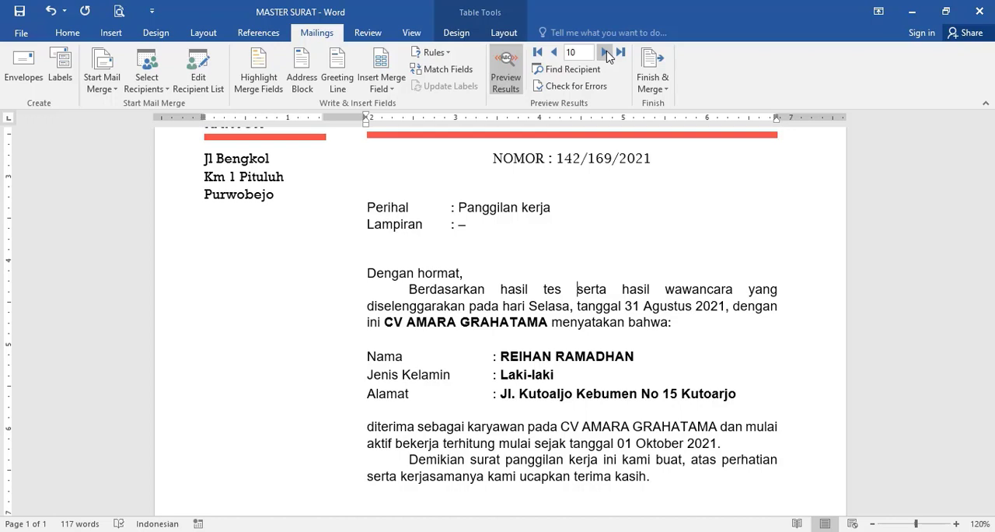
{"action": "left_click", "coordinate": [553, 52]}
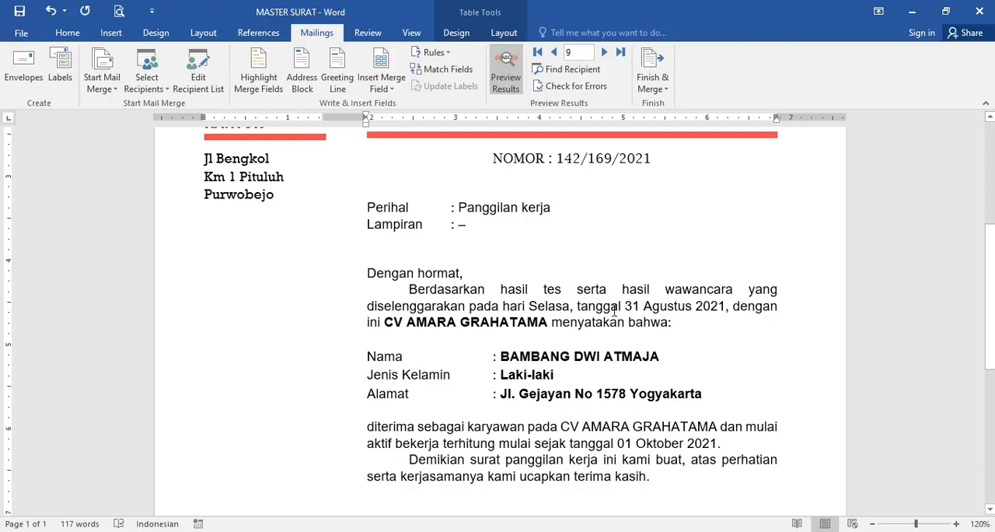
Step: Save the MASTER SURAT letter document with the merge fields in place
{"action": "left_click", "coordinate": [526, 293]}
{"action": "left_click", "coordinate": [565, 290]}
{"action": "left_click", "coordinate": [545, 289]}
{"action": "left_click", "coordinate": [570, 356]}
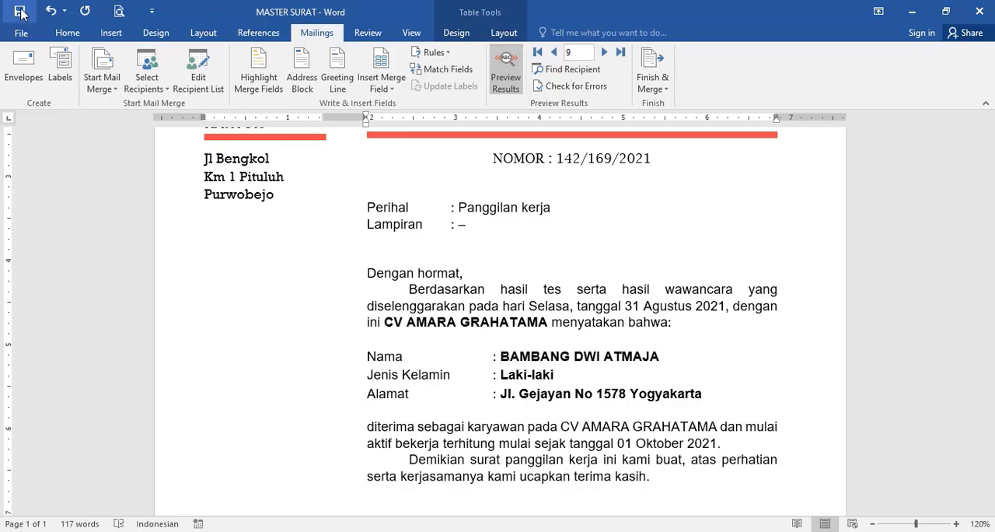
{"action": "left_click", "coordinate": [20, 12]}
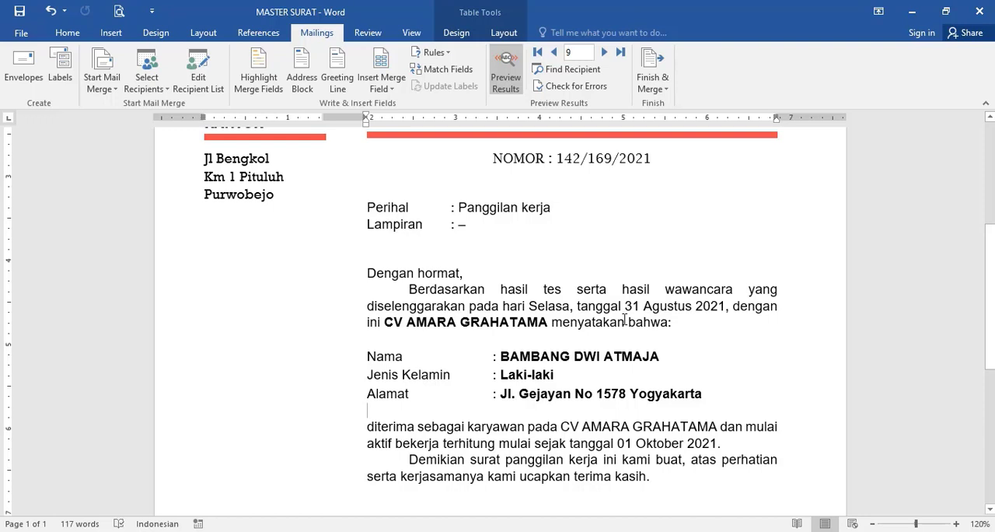
{"action": "scroll", "coordinate": [624, 320], "scroll_direction": "up", "scroll_amount": 4}
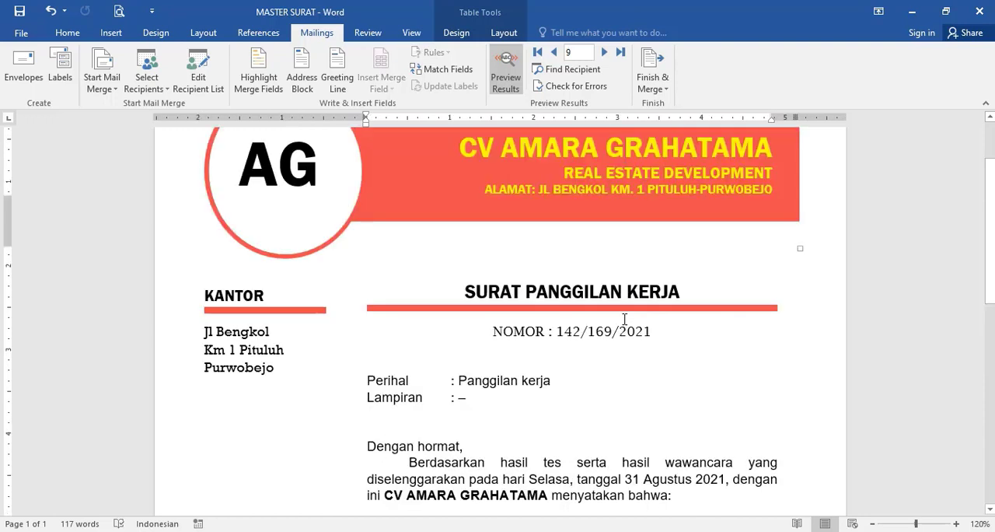